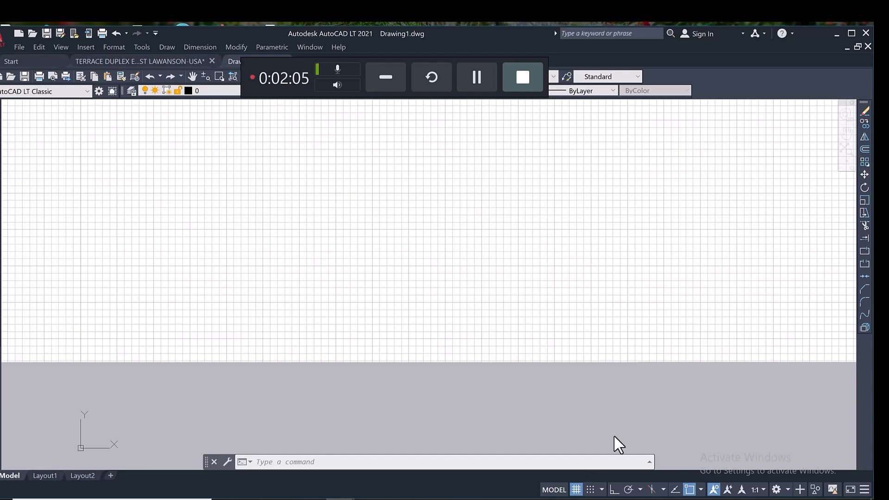
Step: Hide the grid and enable snap mode, and check the plot's bearings and distances in the survey plan photo
{"action": "key", "text": "F7"}
{"action": "key", "text": "F9"}
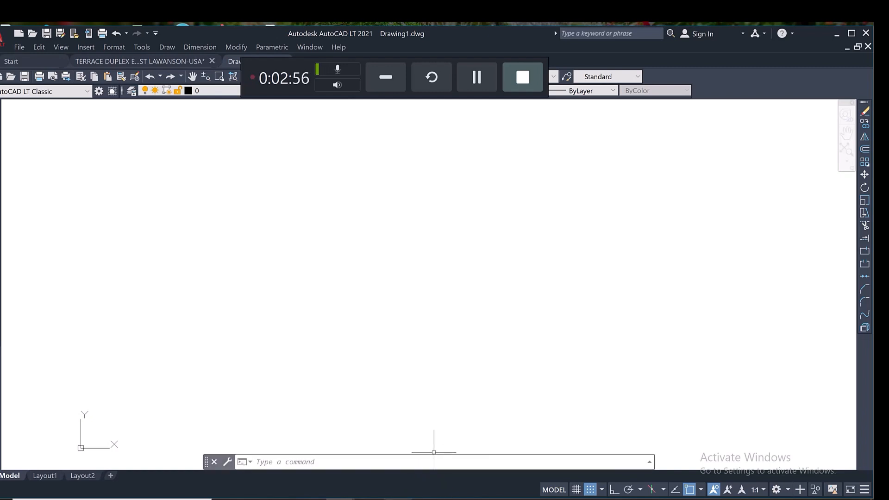
{"action": "left_click", "coordinate": [402, 499]}
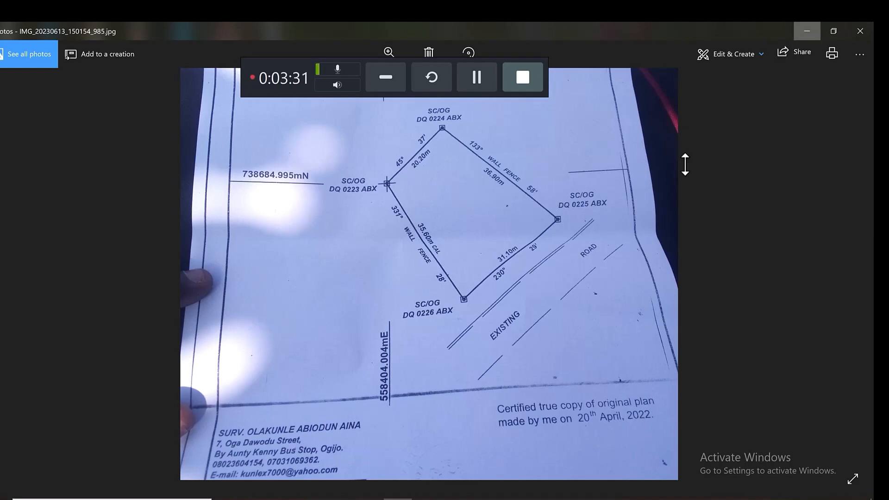
{"action": "left_click", "coordinate": [807, 31]}
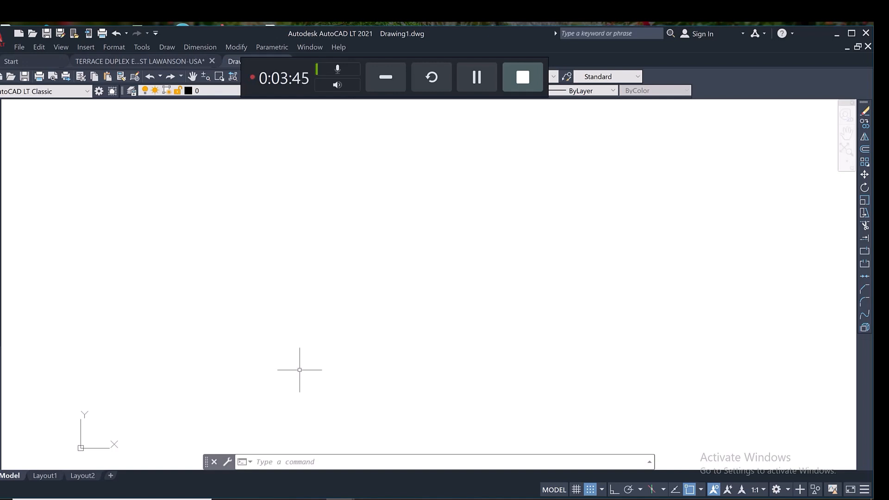
Step: Configure the drawing units with a decimal length precision of 0.00 and meters as the insertion scale
{"action": "type", "text": "un"}
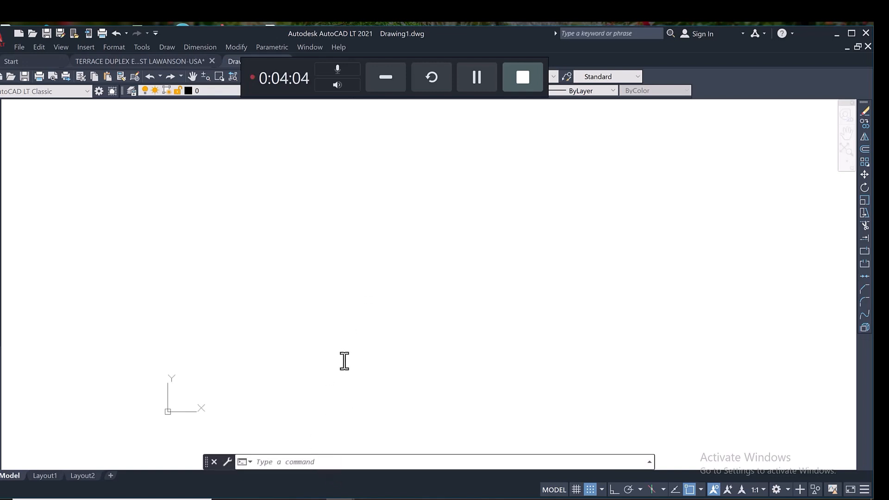
{"action": "type", "text": "un"}
{"action": "key", "text": "Return"}
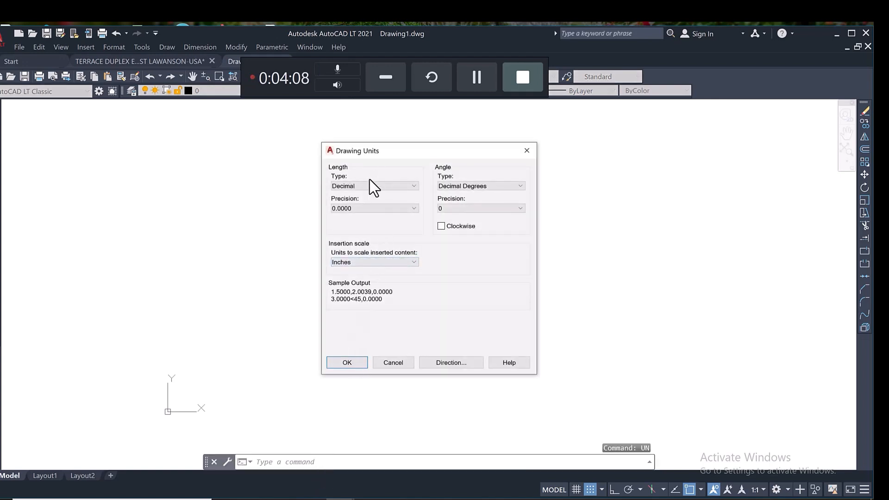
{"action": "left_click", "coordinate": [371, 209]}
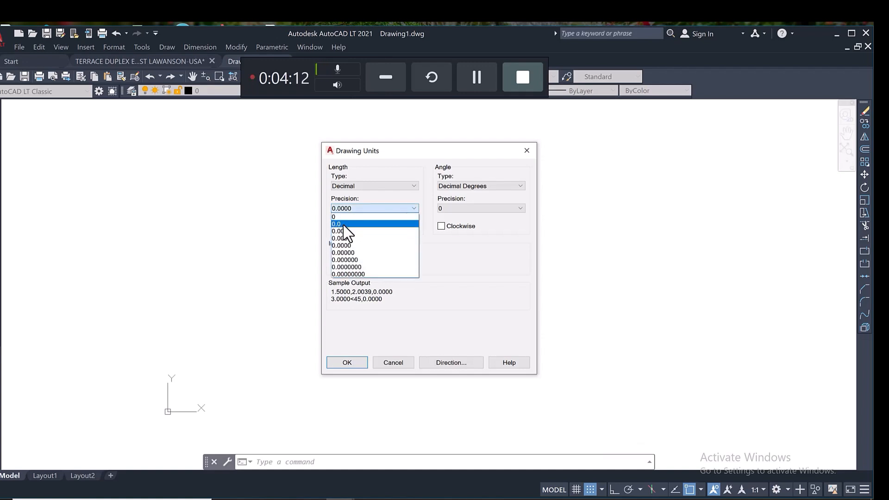
{"action": "left_click", "coordinate": [343, 225]}
{"action": "left_click", "coordinate": [372, 209]}
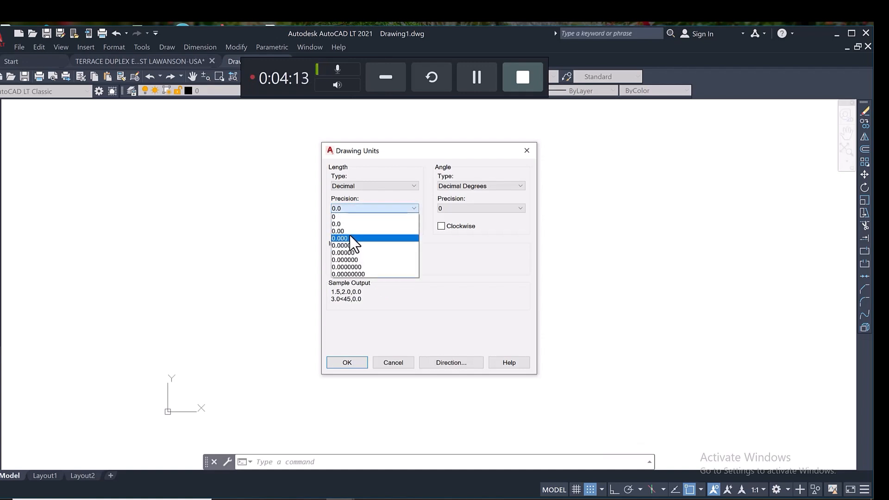
{"action": "left_click", "coordinate": [354, 232]}
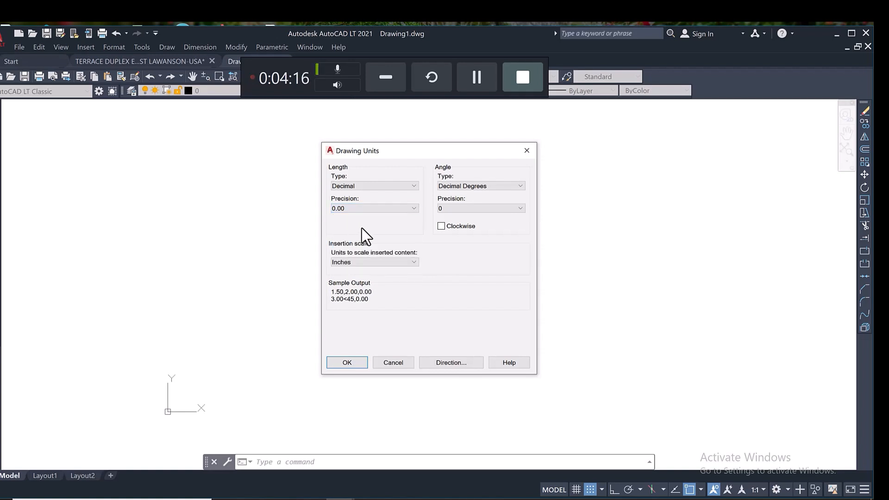
{"action": "left_click", "coordinate": [373, 262]}
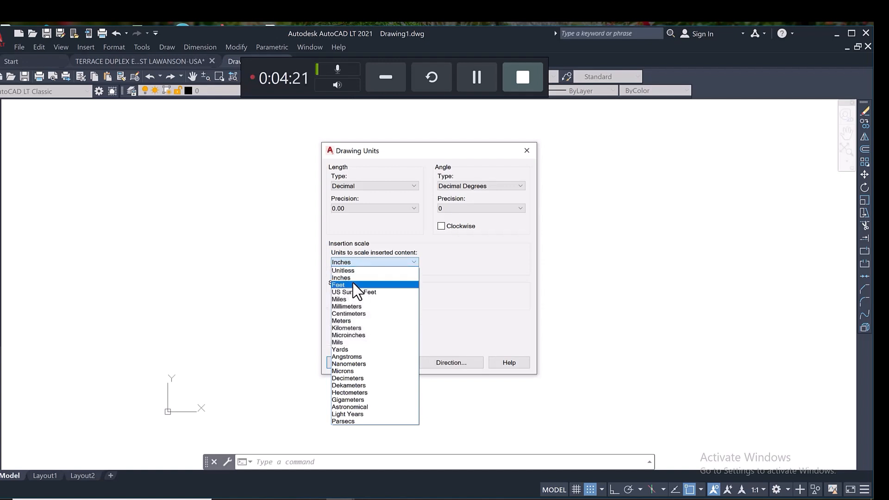
{"action": "left_click", "coordinate": [348, 320]}
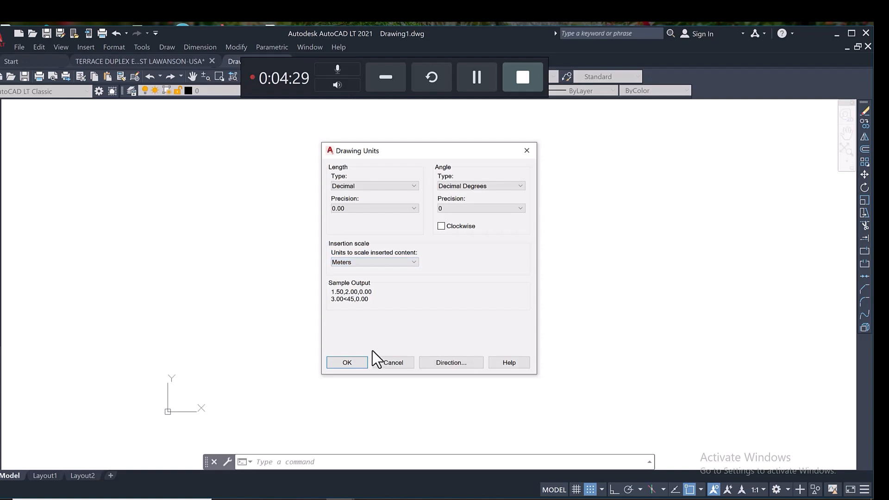
{"action": "left_click", "coordinate": [346, 363]}
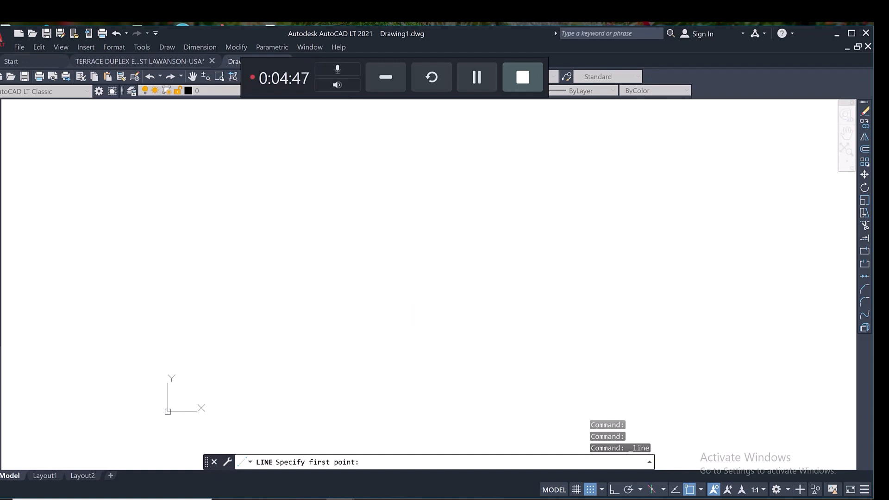
{"action": "left_click", "coordinate": [286, 303]}
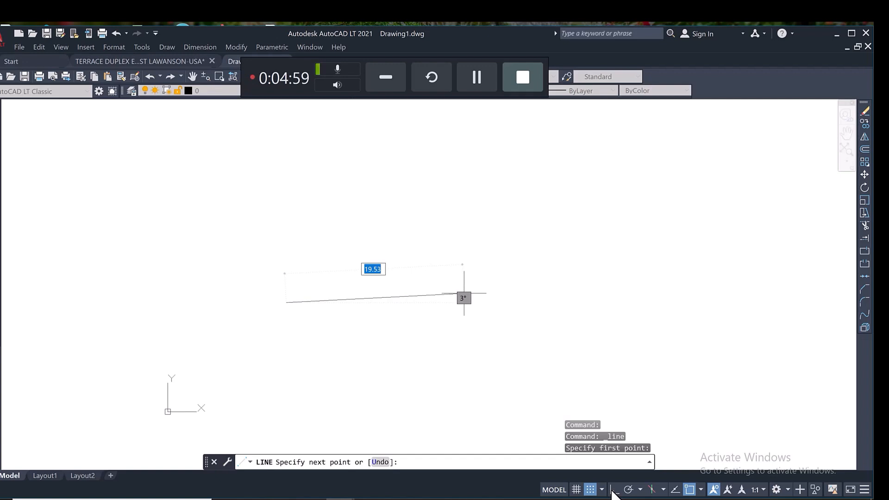
{"action": "key", "text": "F8"}
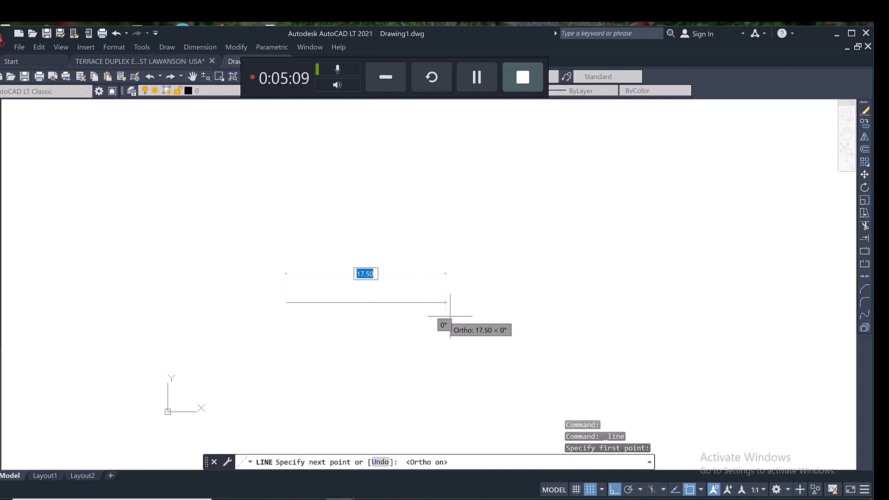
{"action": "left_click", "coordinate": [615, 489]}
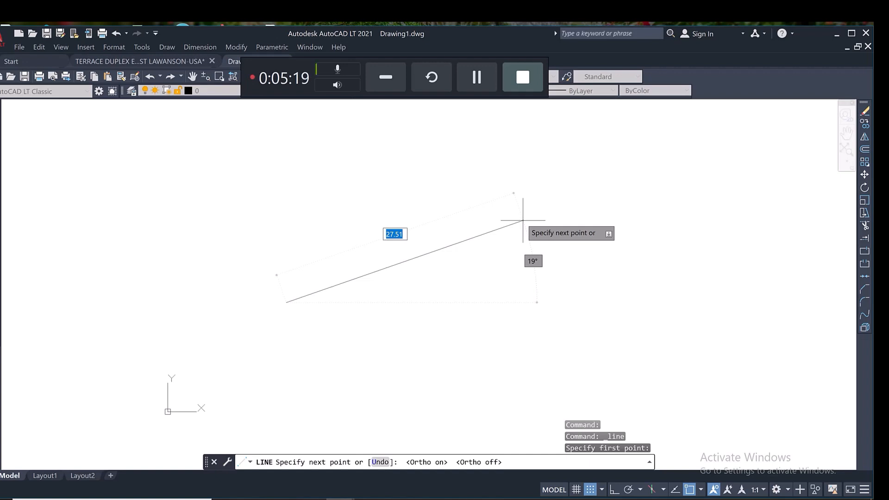
{"action": "key", "text": "F8"}
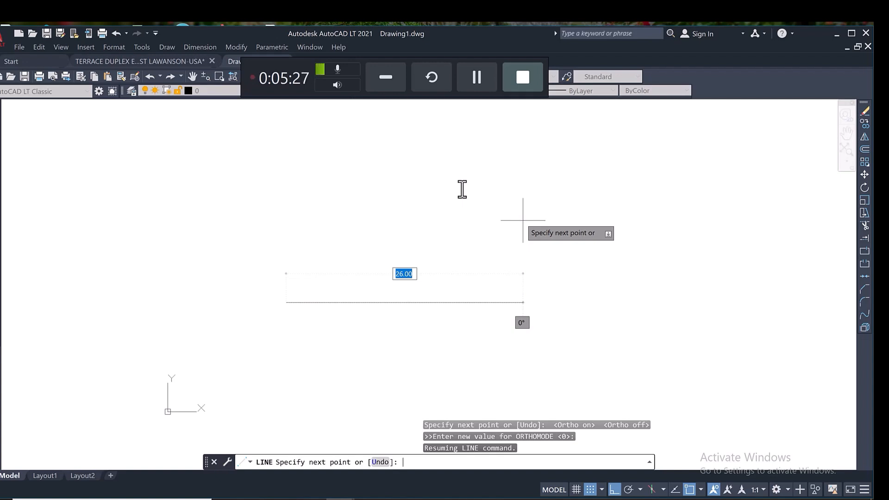
{"action": "left_click", "coordinate": [397, 499]}
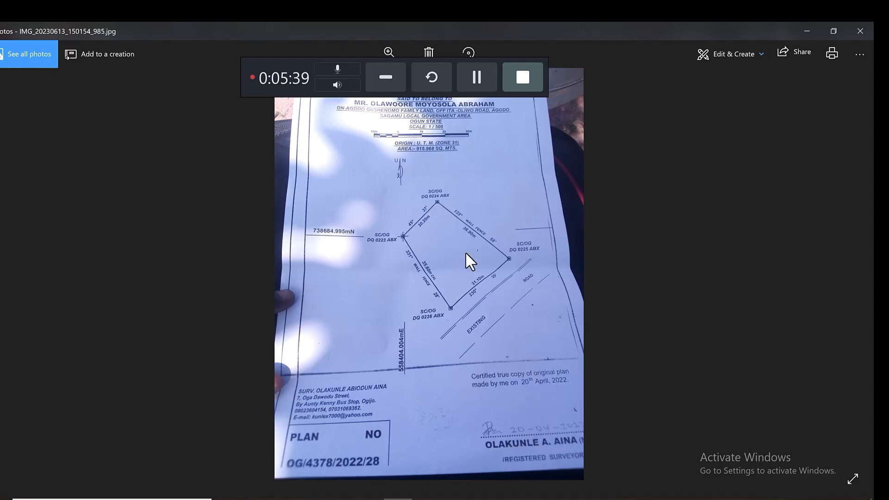
{"action": "left_click", "coordinate": [808, 28]}
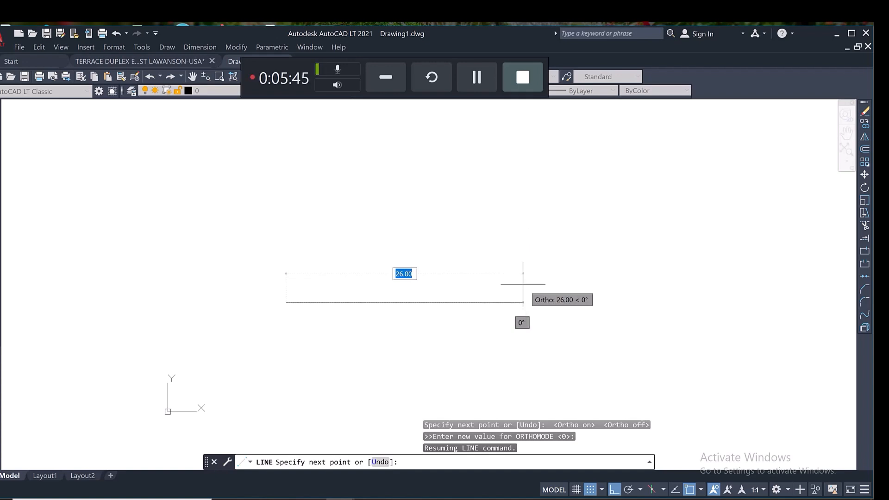
{"action": "type", "text": "20"}
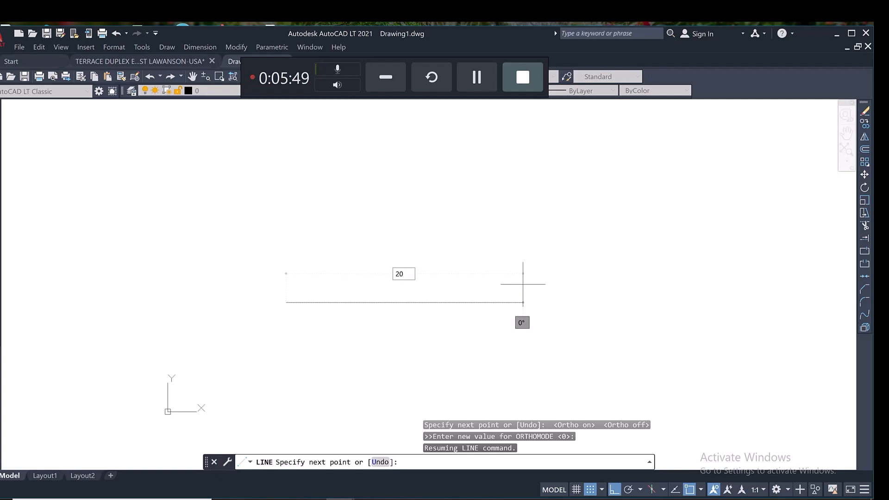
{"action": "type", "text": ".2"}
{"action": "key", "text": "Tab"}
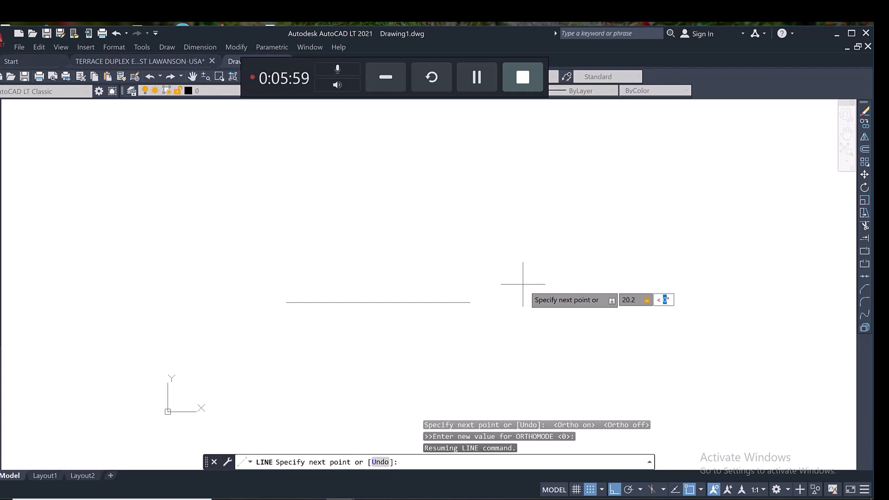
{"action": "type", "text": "45"}
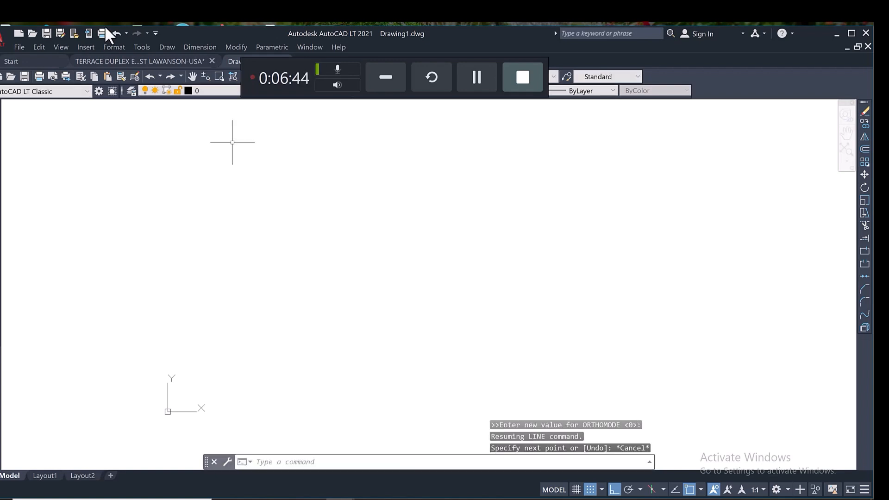
{"action": "key", "text": "Escape"}
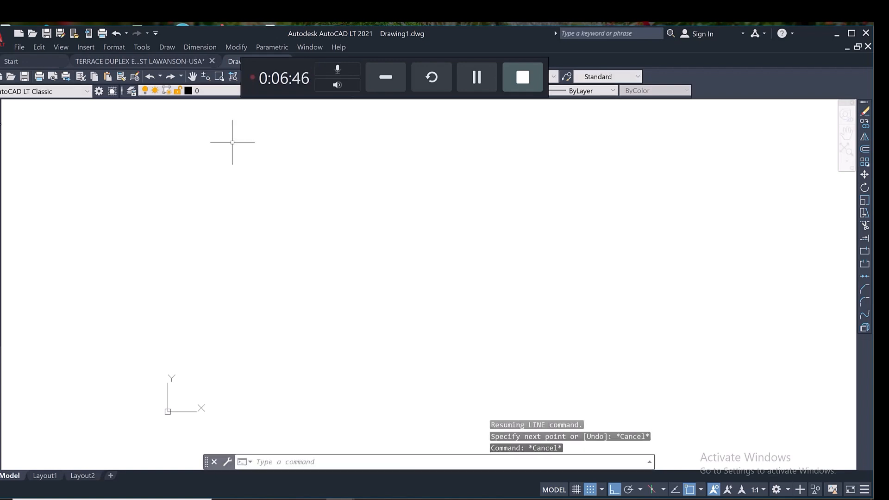
Step: With Ortho off, draw the first boundary line from a free start point, 20.2 m long at an angle of 45d37'
{"action": "key", "text": "Return"}
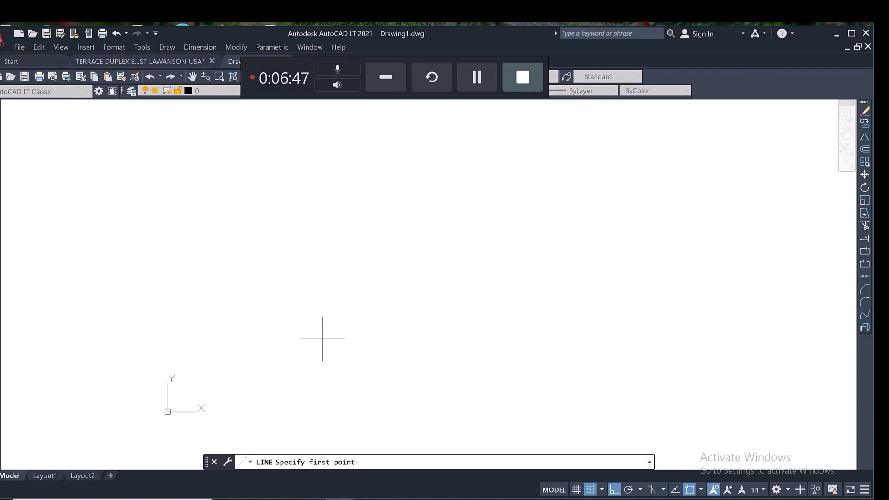
{"action": "left_click", "coordinate": [322, 338]}
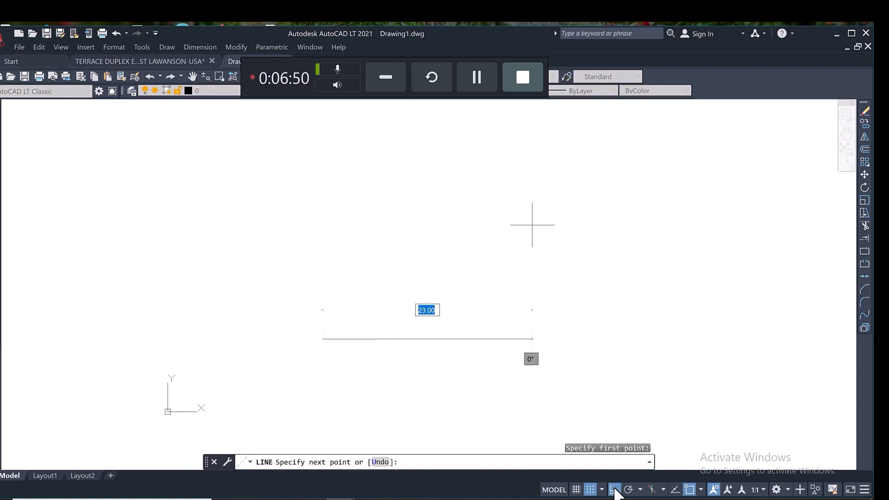
{"action": "left_click", "coordinate": [615, 488]}
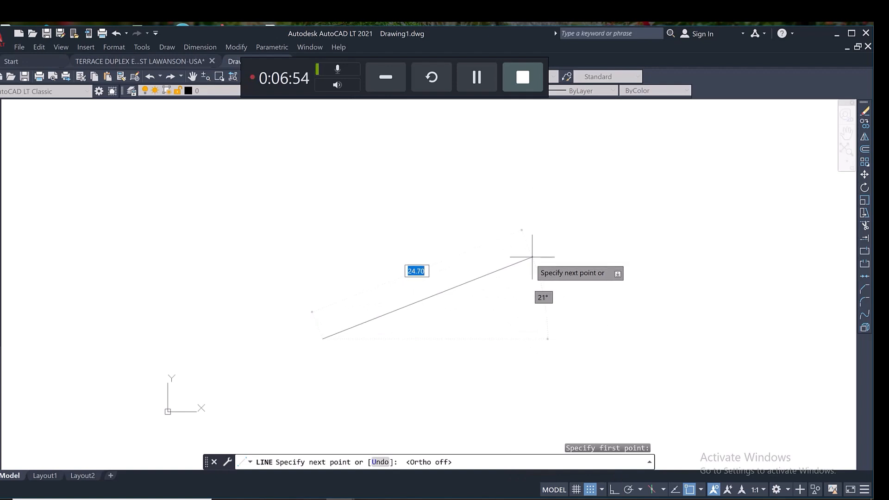
{"action": "type", "text": "@20"}
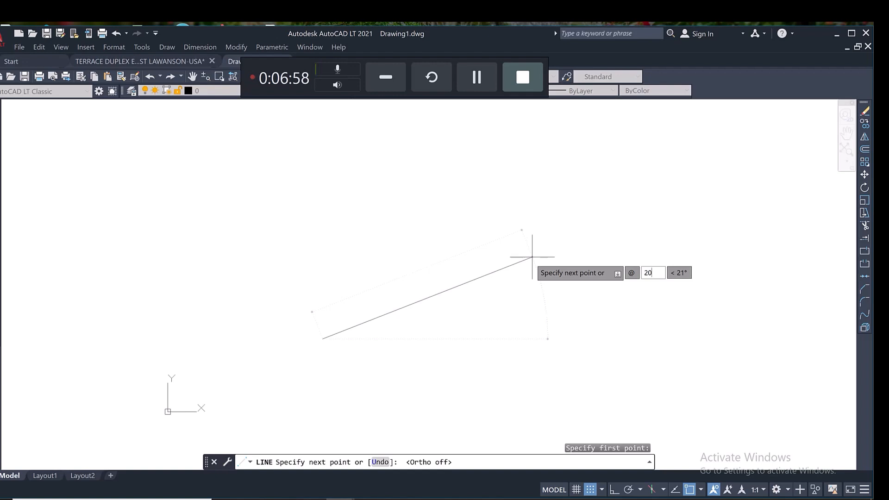
{"action": "type", "text": ".2"}
{"action": "key", "text": "Tab"}
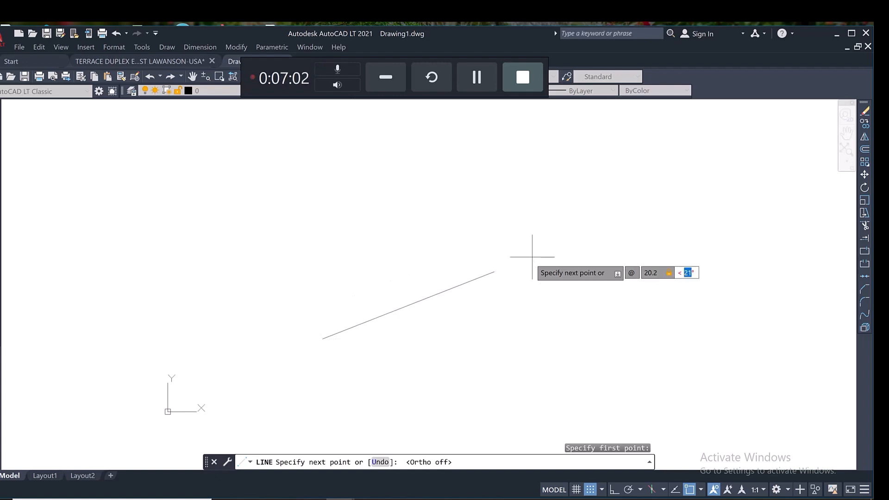
{"action": "type", "text": "45"}
{"action": "type", "text": "d"}
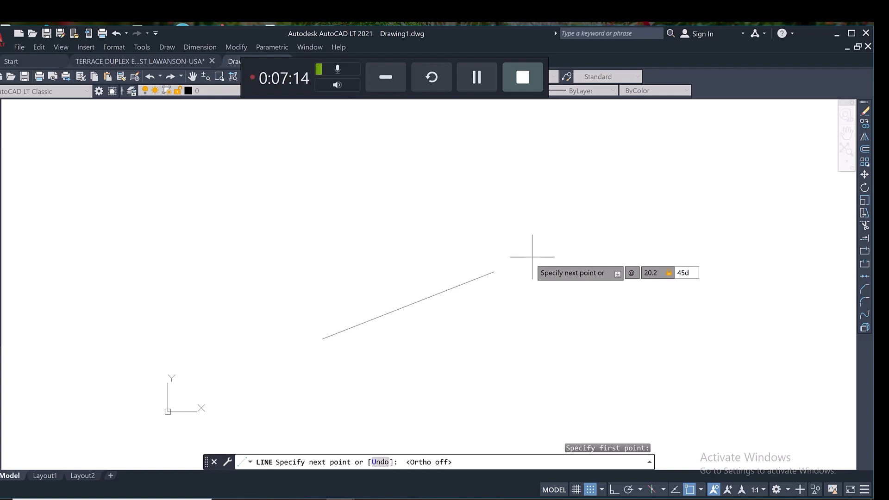
{"action": "type", "text": "37'"}
{"action": "key", "text": "Return"}
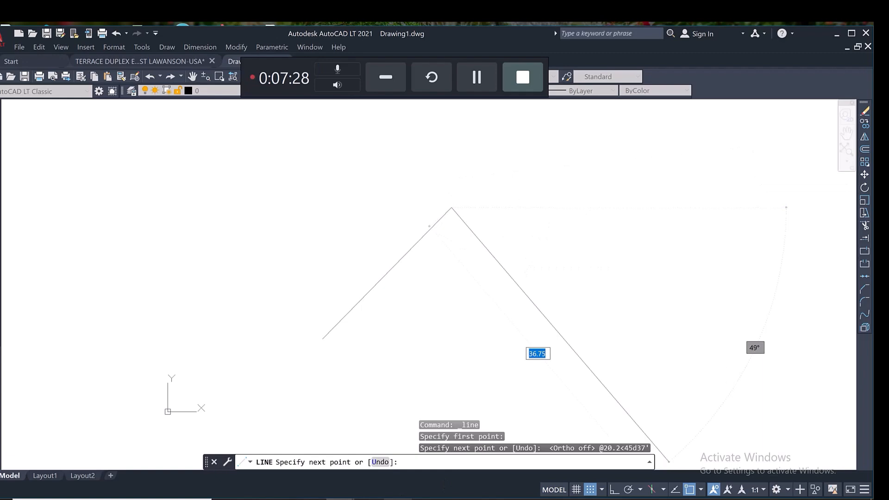
Step: Check the second side in the survey plan photo, then draw it from the first line's end, 36.9 m long at an angle of 133d58'
{"action": "left_click", "coordinate": [398, 499]}
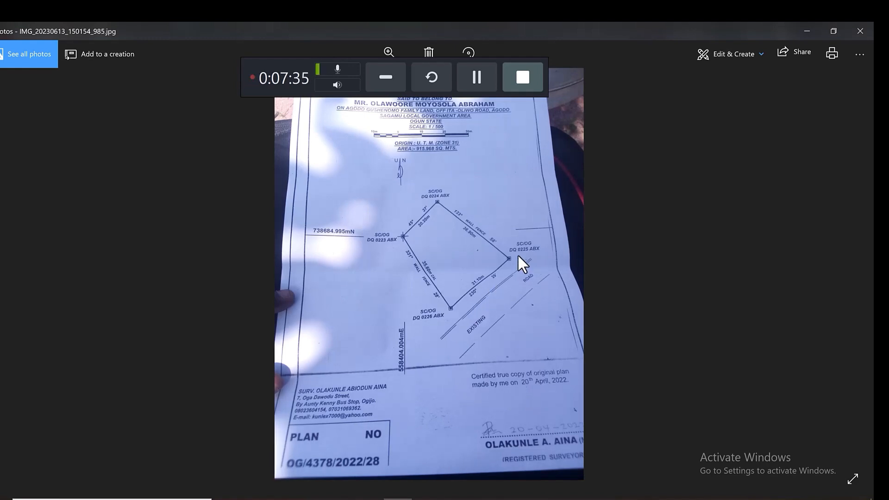
{"action": "scroll", "coordinate": [497, 236], "scroll_direction": "up", "scroll_amount": 3}
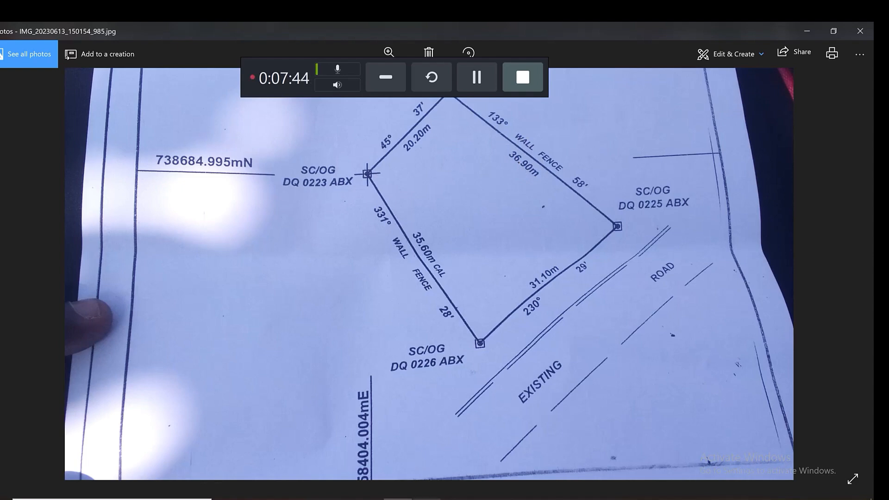
{"action": "left_click", "coordinate": [341, 499]}
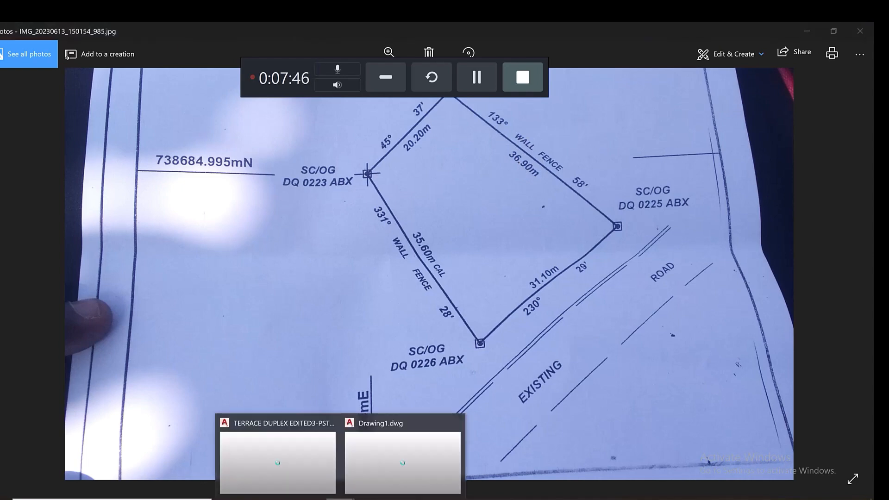
{"action": "left_click", "coordinate": [382, 469]}
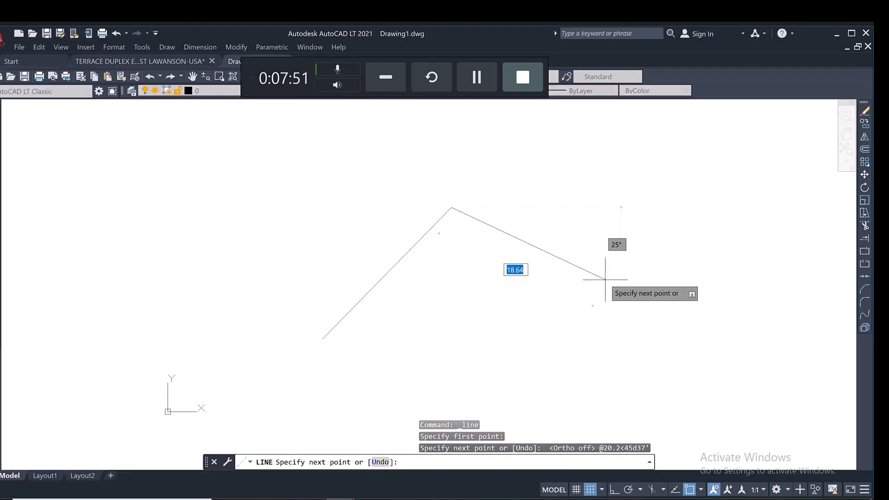
{"action": "type", "text": "@"}
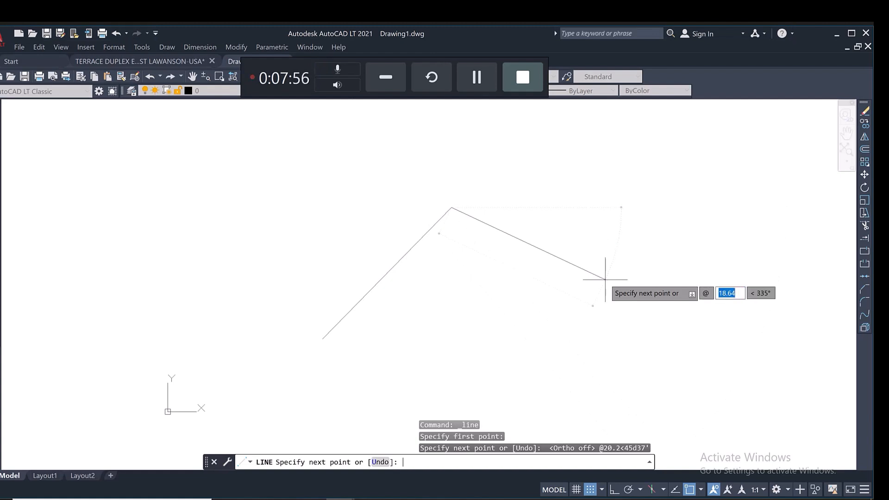
{"action": "key", "text": "BackSpace"}
{"action": "type", "text": "36."}
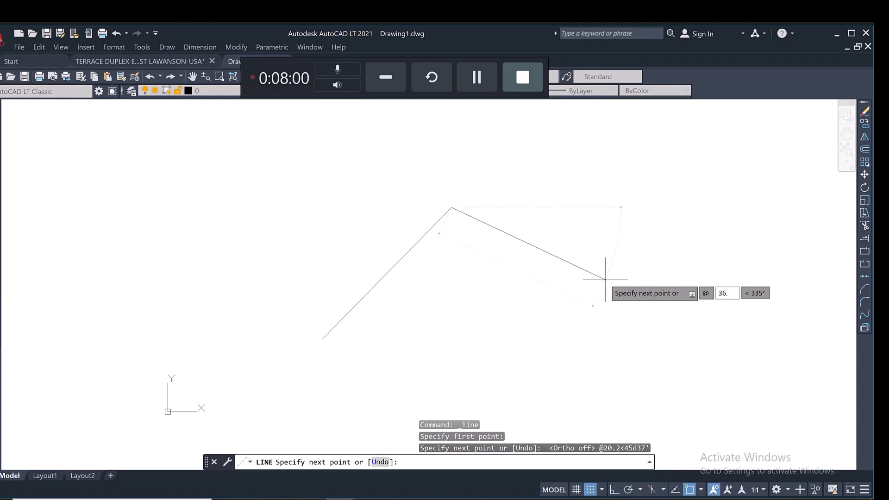
{"action": "type", "text": "9"}
{"action": "key", "text": "Tab"}
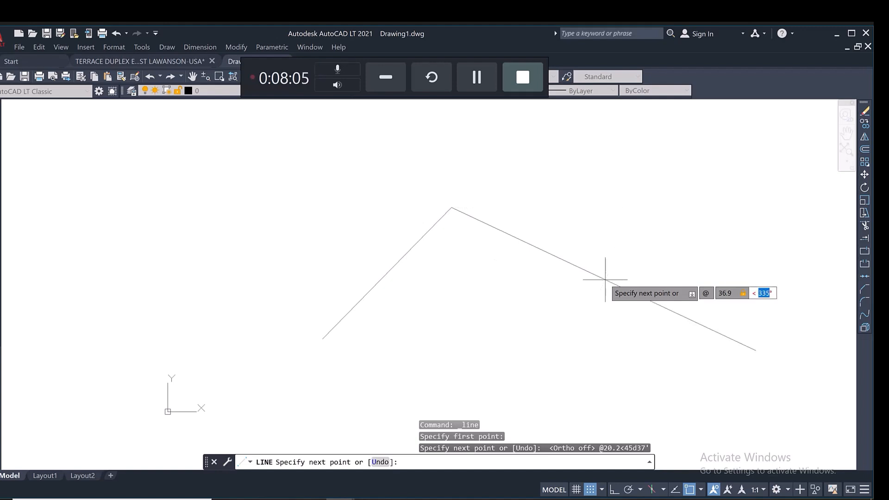
{"action": "type", "text": "133d"}
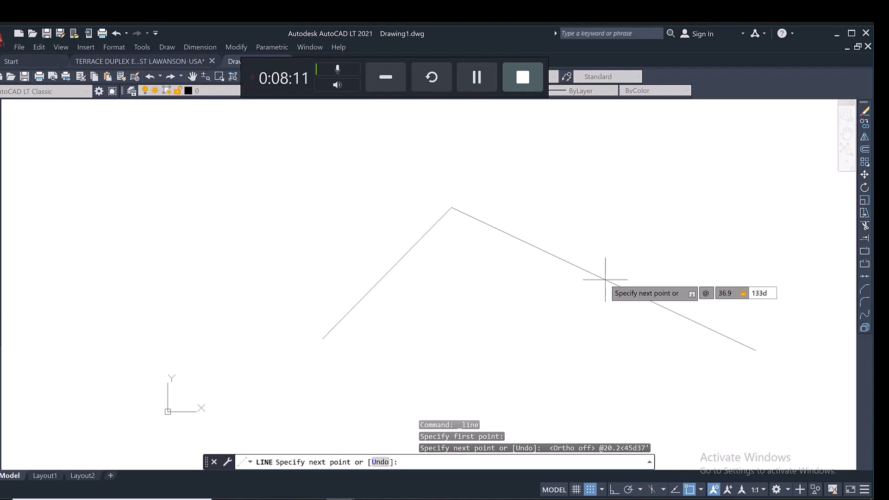
{"action": "type", "text": "58'"}
{"action": "key", "text": "Return"}
Step: Check the survey plan photo and draw the third boundary line, 31.1 m long at an angle of 230d29'
{"action": "scroll", "coordinate": [605, 279], "scroll_direction": "down", "scroll_amount": 3}
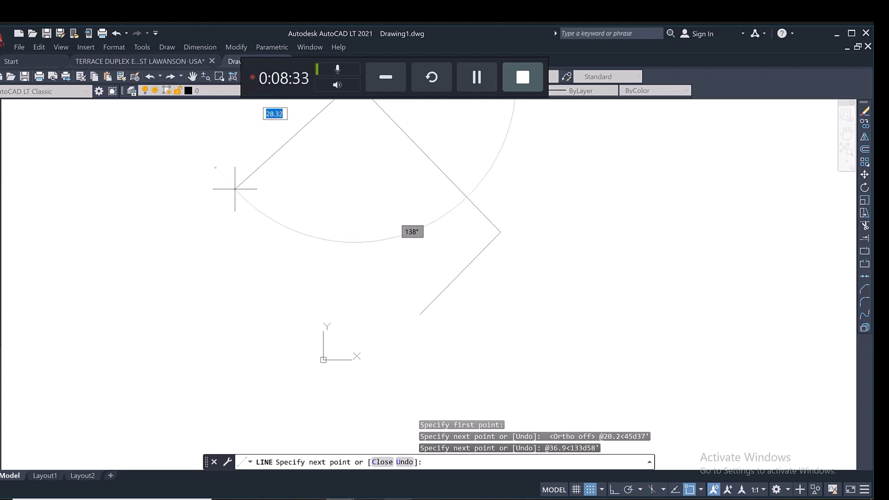
{"action": "key", "text": "alt+Tab"}
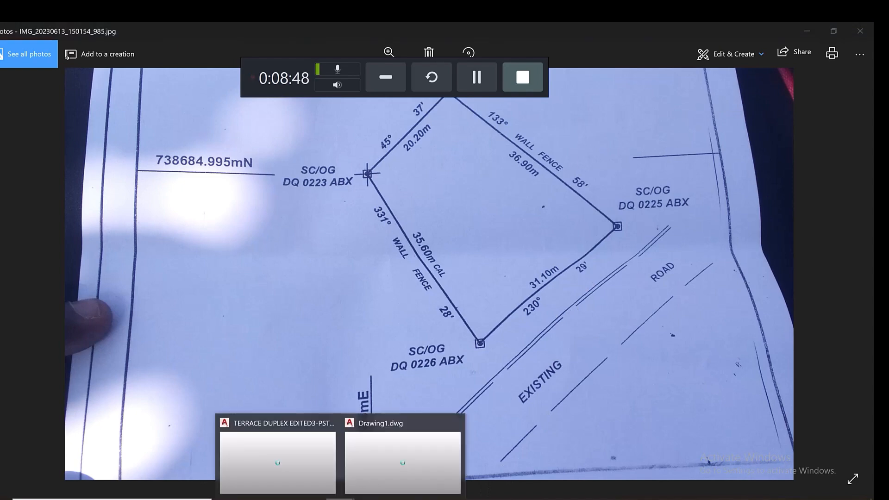
{"action": "left_click", "coordinate": [368, 456]}
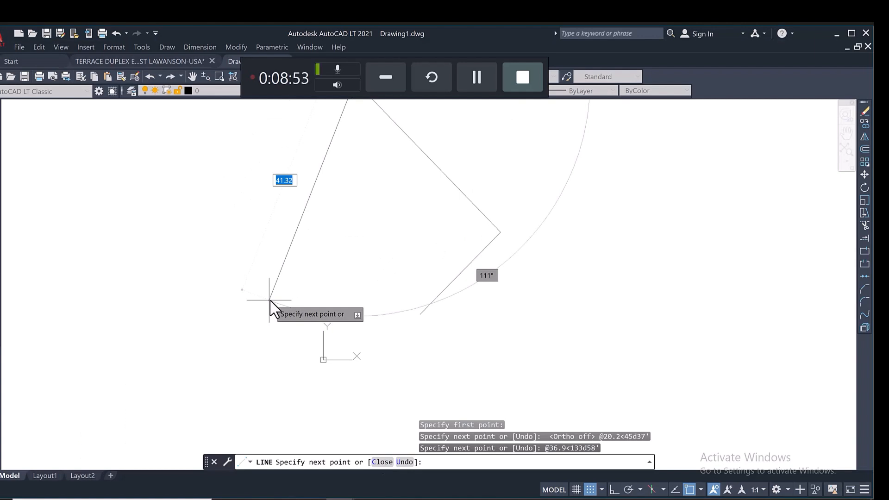
{"action": "type", "text": "@"}
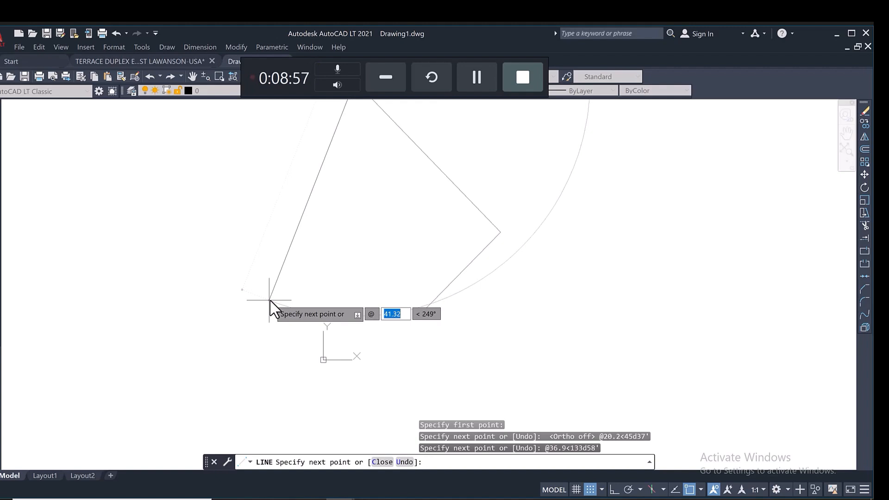
{"action": "type", "text": "31"}
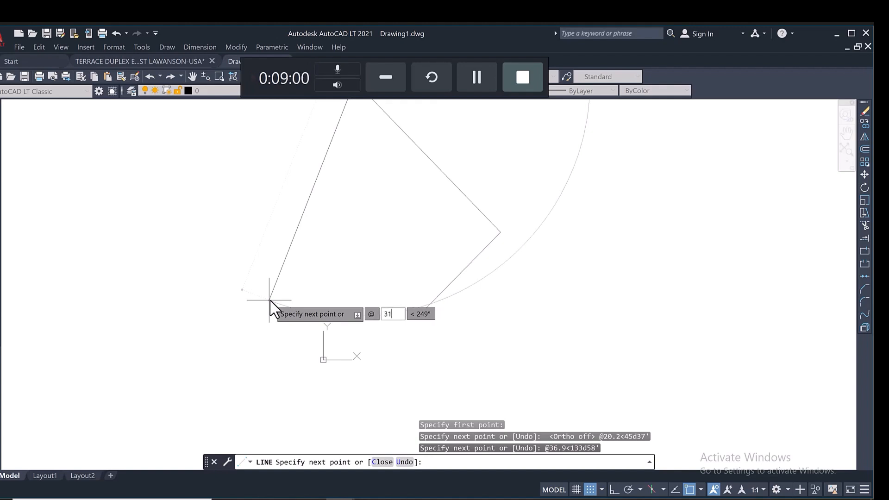
{"action": "type", "text": ".1"}
{"action": "key", "text": "Tab"}
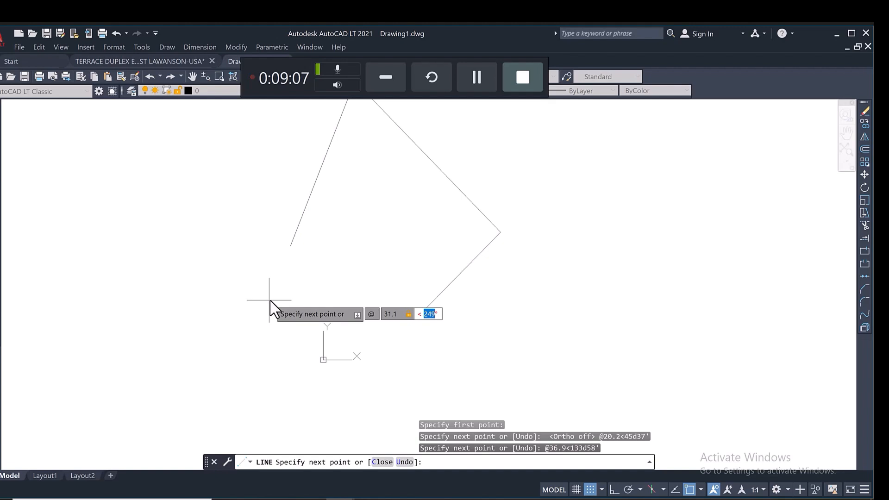
{"action": "type", "text": "230"}
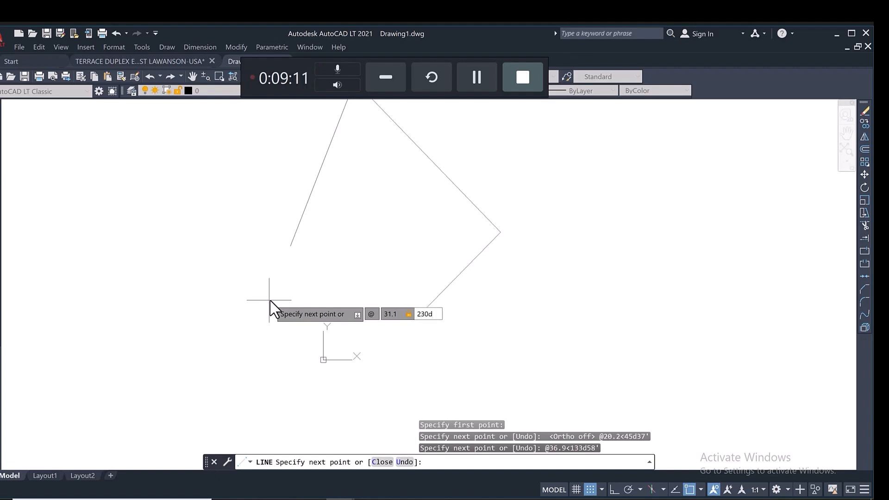
{"action": "type", "text": "d"}
{"action": "type", "text": "29'"}
{"action": "key", "text": "Return"}
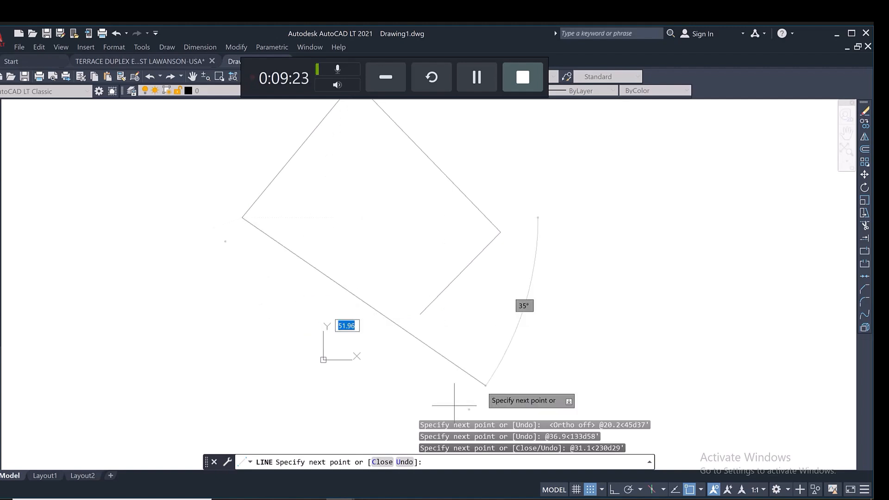
Step: Check the survey plan photo, draw the fourth boundary line 35.6 m long at an angle of 331d28', and end the line command
{"action": "left_click", "coordinate": [398, 499]}
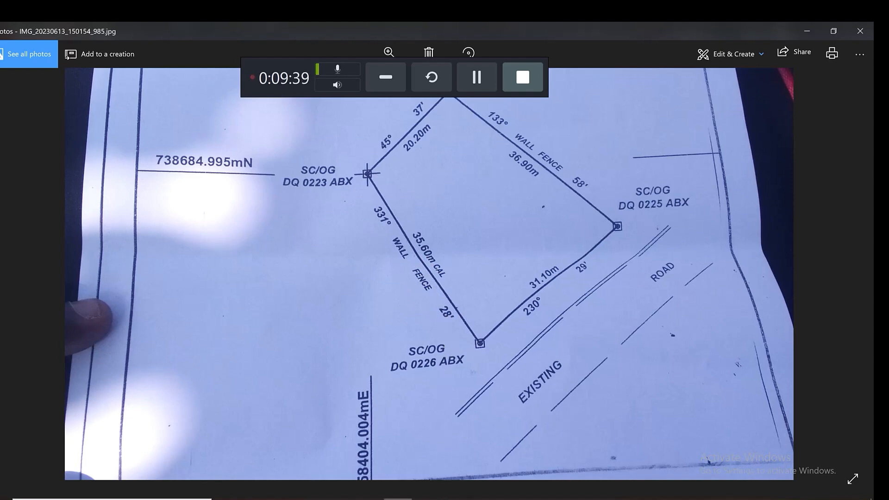
{"action": "left_click", "coordinate": [341, 499]}
{"action": "left_click", "coordinate": [371, 465]}
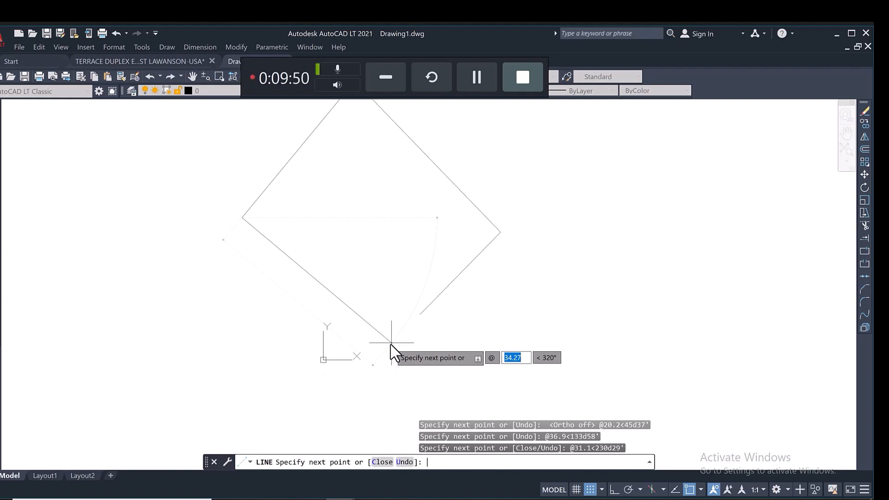
{"action": "type", "text": "35.6"}
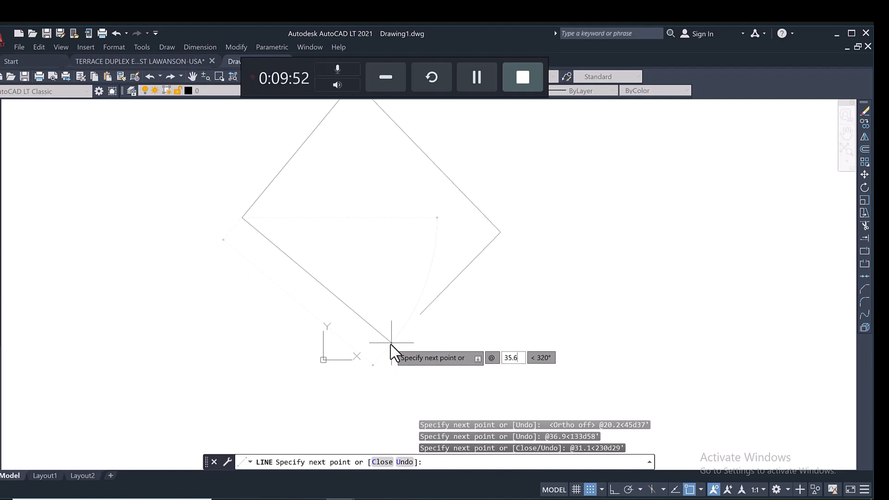
{"action": "key", "text": "Tab"}
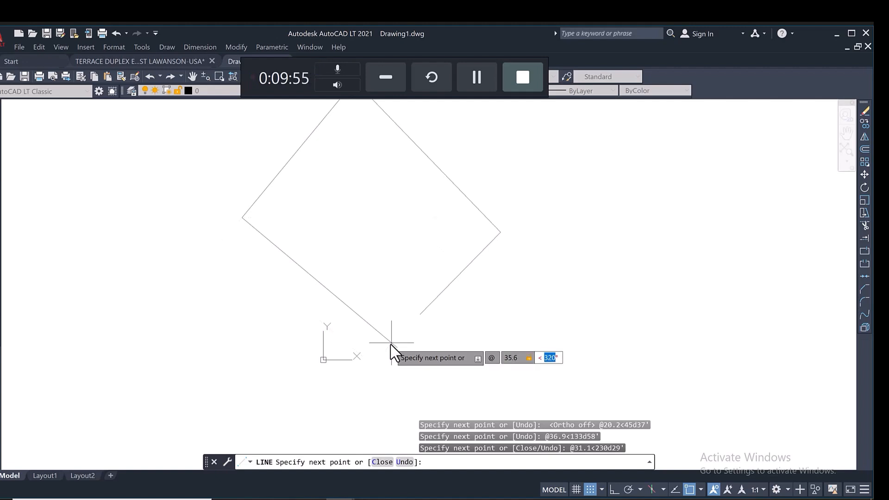
{"action": "type", "text": "331d28"}
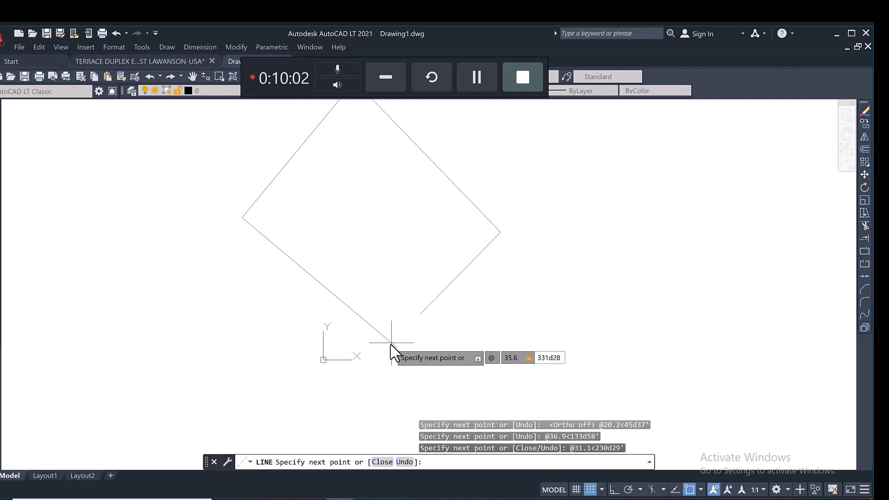
{"action": "key", "text": "Return"}
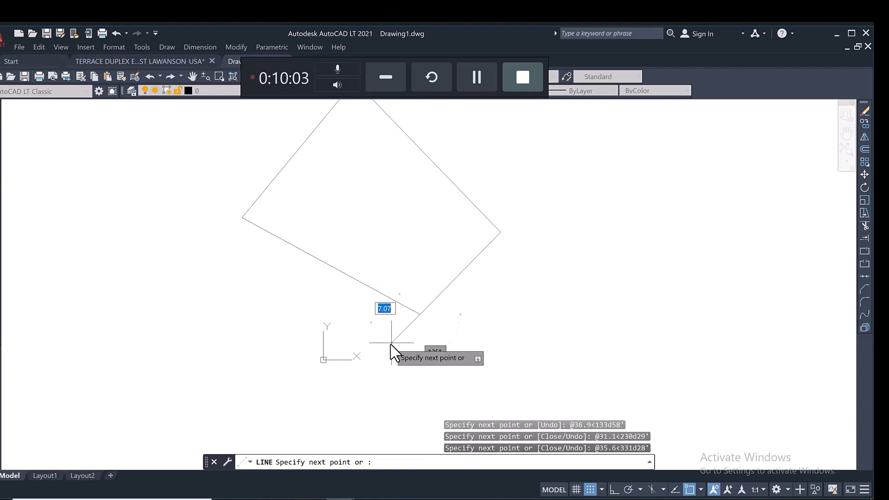
{"action": "key", "text": "Escape"}
Step: Compare the shape and orientation of the plotted boundary with the plot in the survey plan photo
{"action": "scroll", "coordinate": [373, 336], "scroll_direction": "down", "scroll_amount": 4}
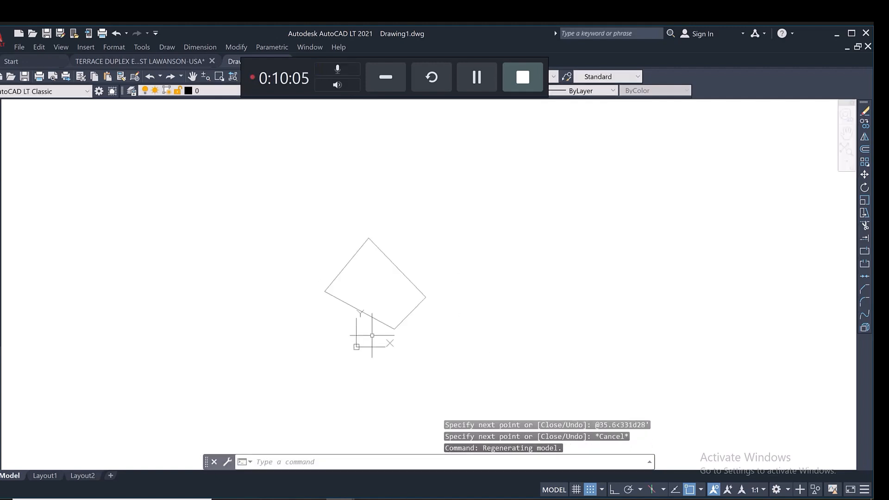
{"action": "scroll", "coordinate": [409, 239], "scroll_direction": "up", "scroll_amount": 4}
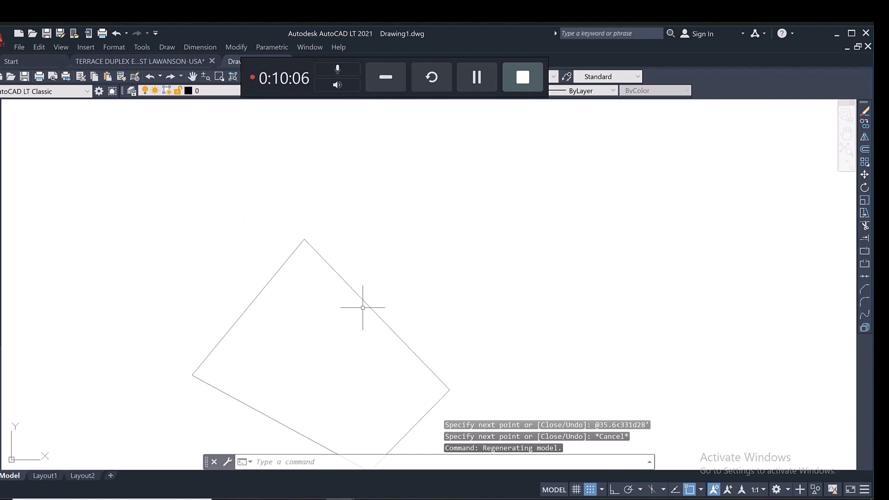
{"action": "scroll", "coordinate": [337, 256], "scroll_direction": "down", "scroll_amount": 2}
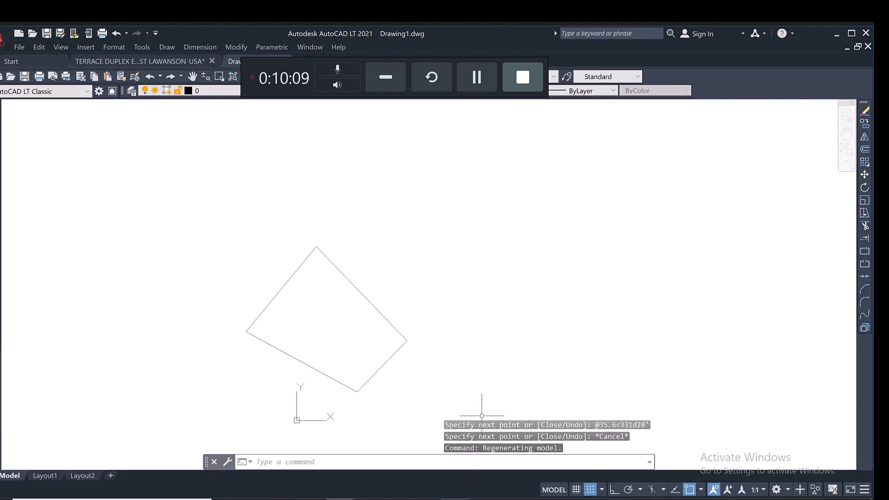
{"action": "key", "text": "alt+Tab"}
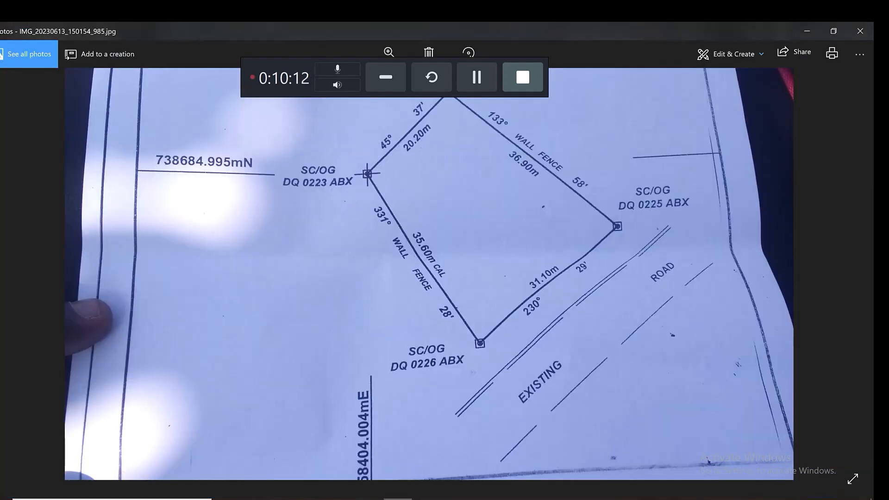
{"action": "key", "text": "alt+Tab"}
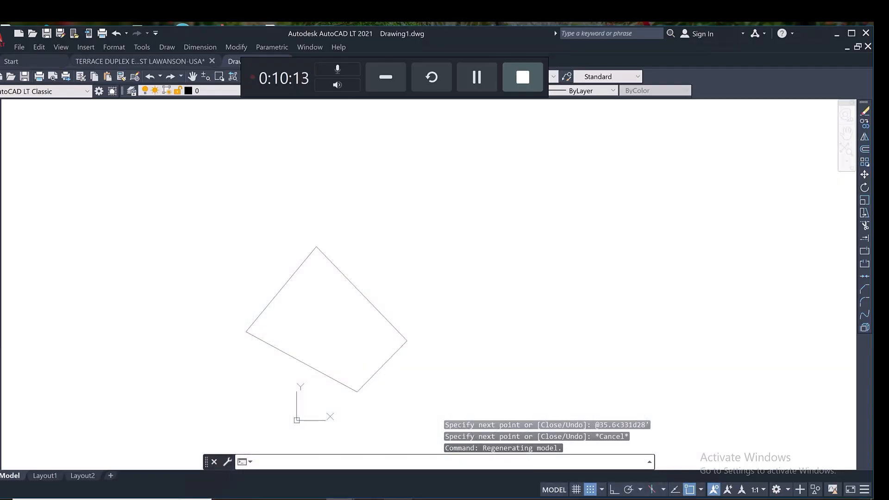
{"action": "key", "text": "alt+Tab"}
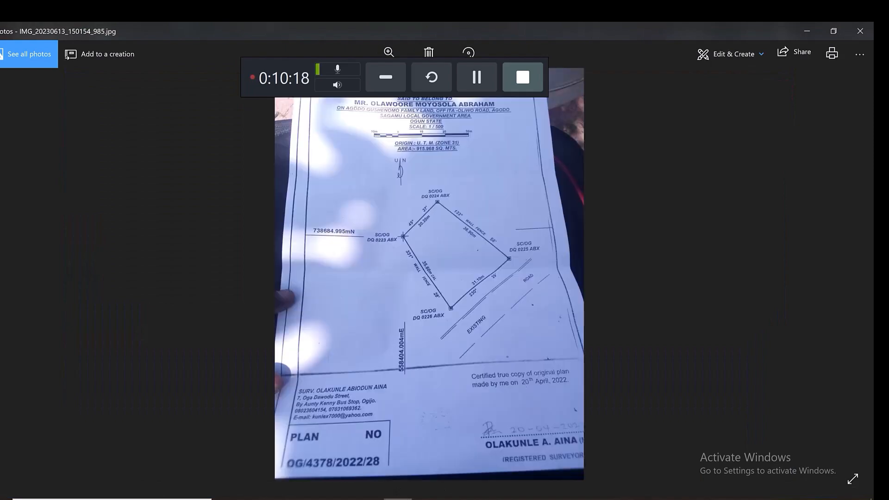
{"action": "left_click", "coordinate": [399, 499]}
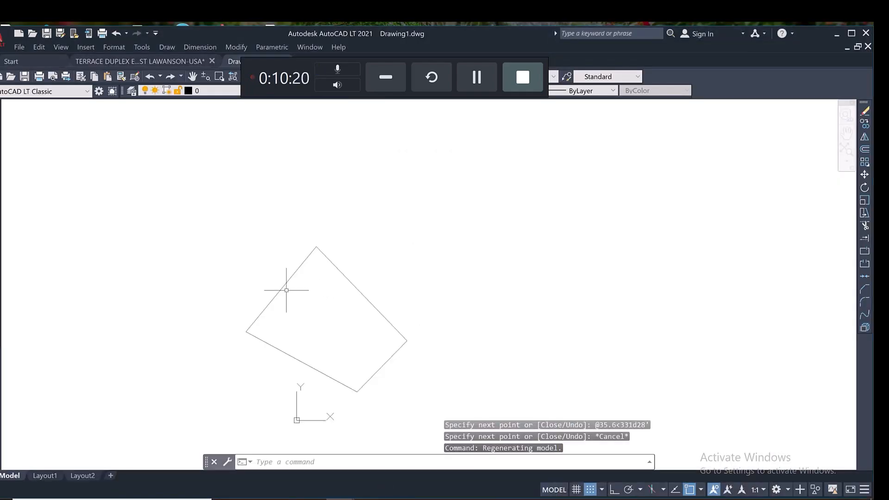
Step: Mirror the whole four-sided boundary across its upper-left side, using that side's two endpoints as the mirror line, and erase the source lines
{"action": "scroll", "coordinate": [287, 296], "scroll_direction": "down", "scroll_amount": 5}
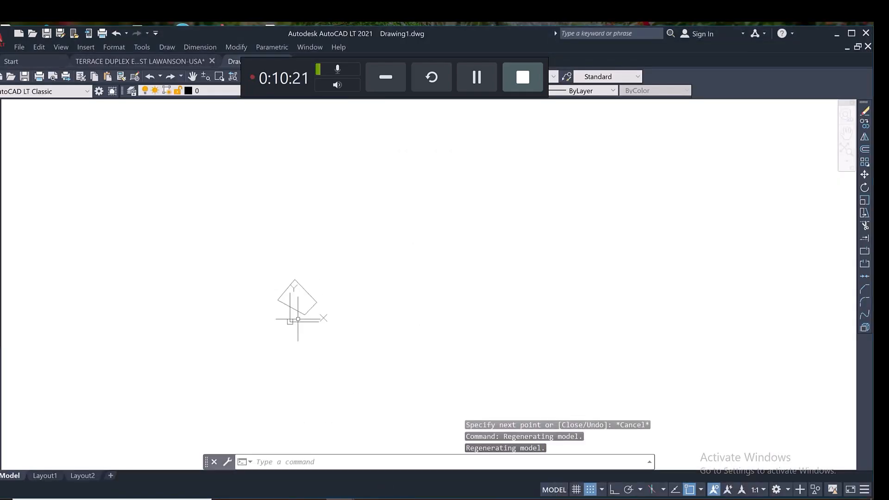
{"action": "scroll", "coordinate": [296, 319], "scroll_direction": "up", "scroll_amount": 3}
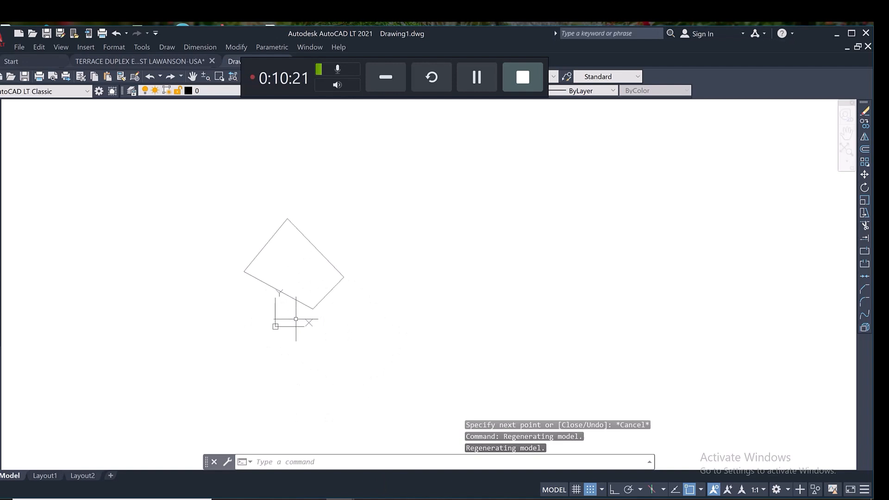
{"action": "left_click", "coordinate": [177, 147]}
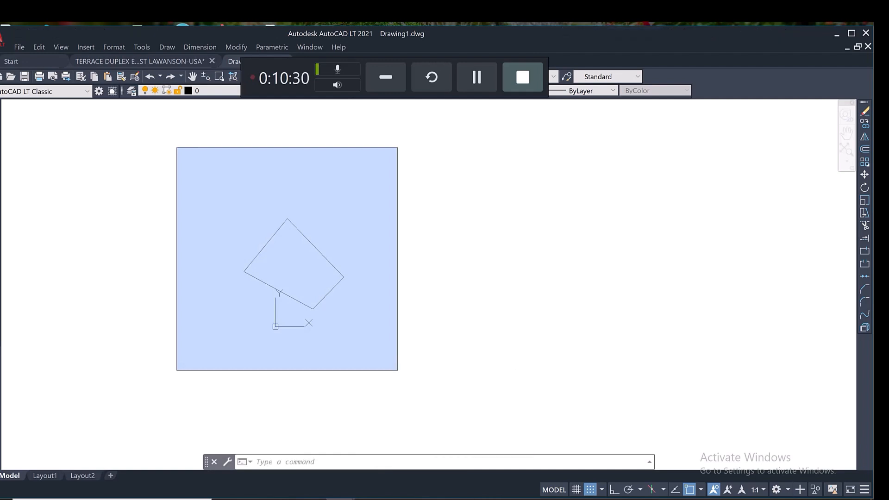
{"action": "left_click", "coordinate": [397, 370]}
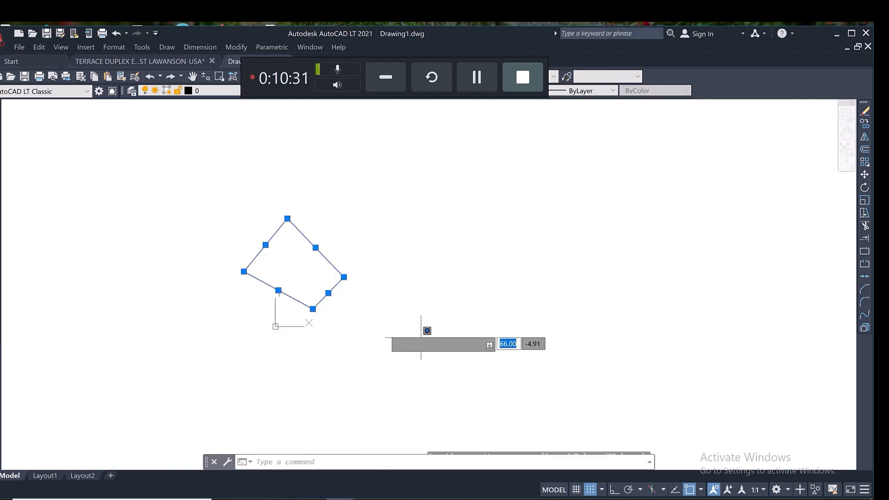
{"action": "left_click", "coordinate": [341, 341]}
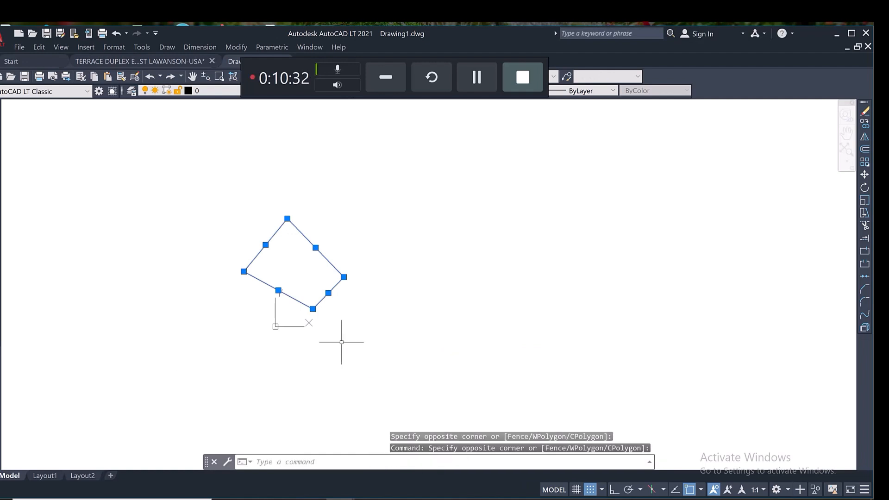
{"action": "type", "text": "Mi"}
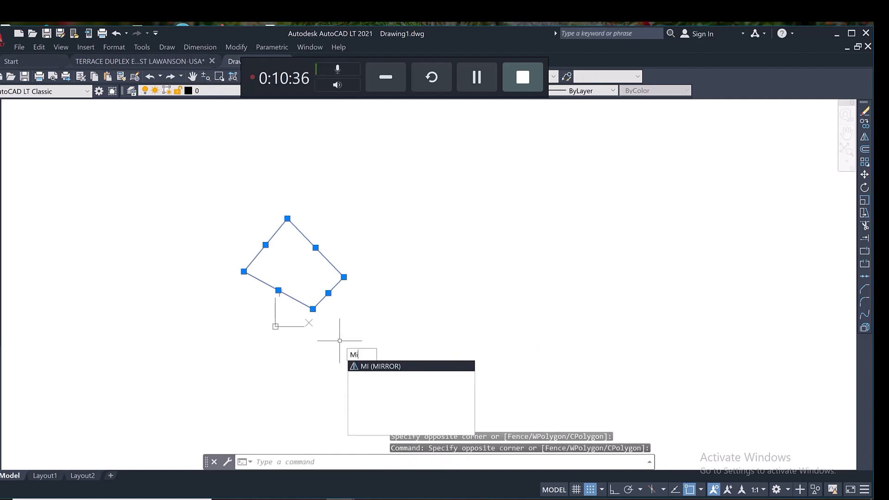
{"action": "key", "text": "Return"}
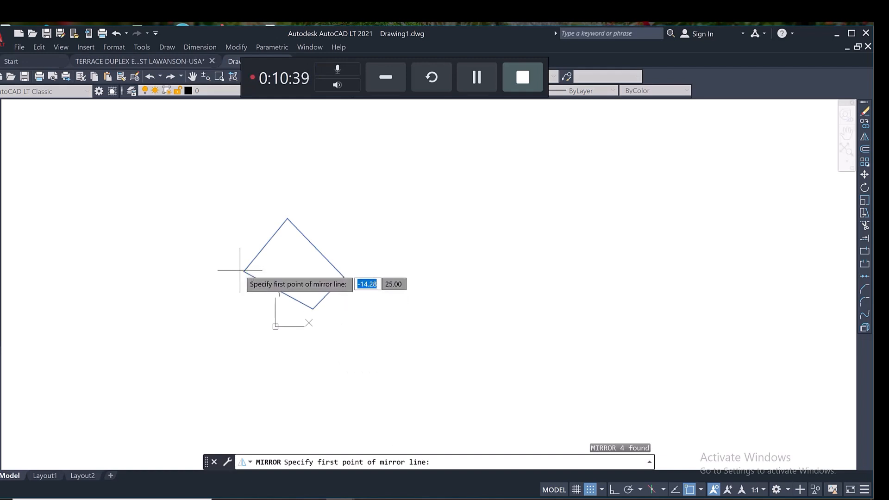
{"action": "left_click", "coordinate": [244, 271]}
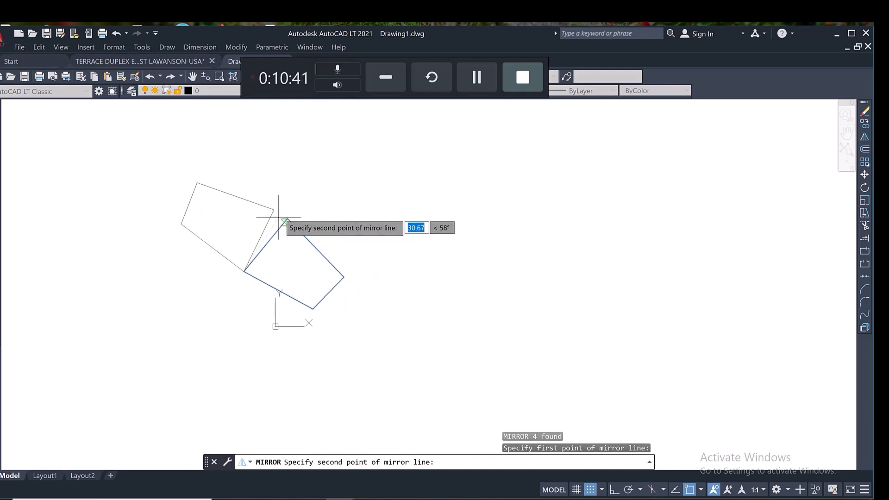
{"action": "left_click", "coordinate": [287, 218]}
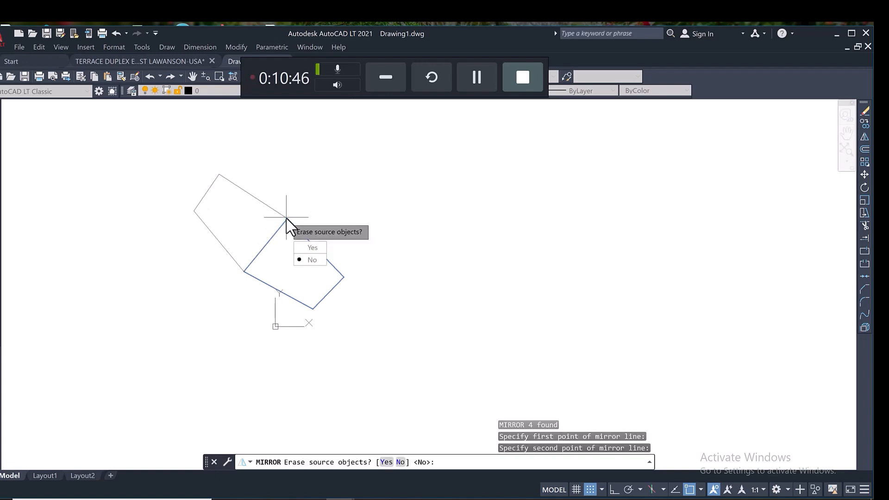
{"action": "type", "text": "y"}
{"action": "key", "text": "Return"}
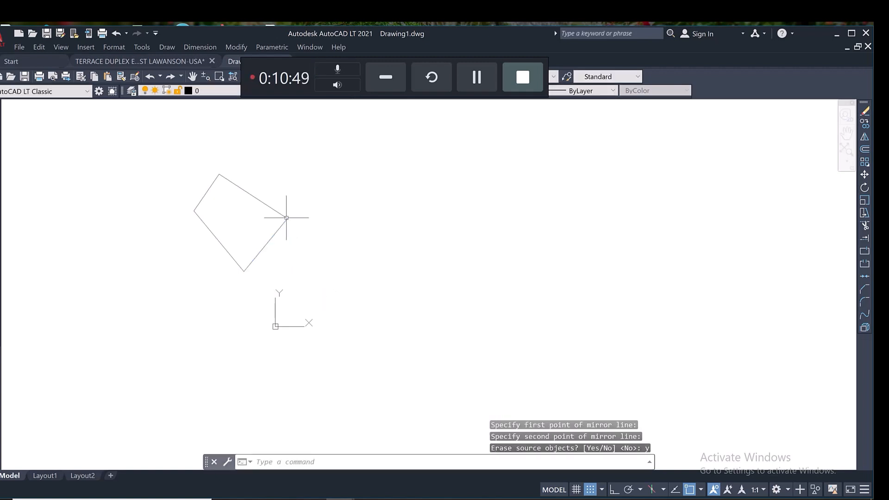
Step: Compare the mirrored boundary's shape and orientation with the plot in the survey plan photo, then inspect it in Drawing1.dwg
{"action": "left_click", "coordinate": [398, 499]}
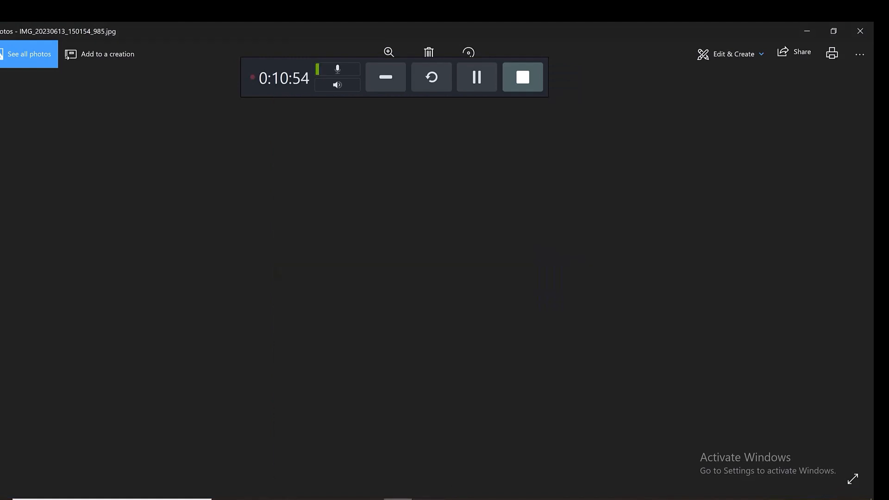
{"action": "mouse_move", "coordinate": [400, 499]}
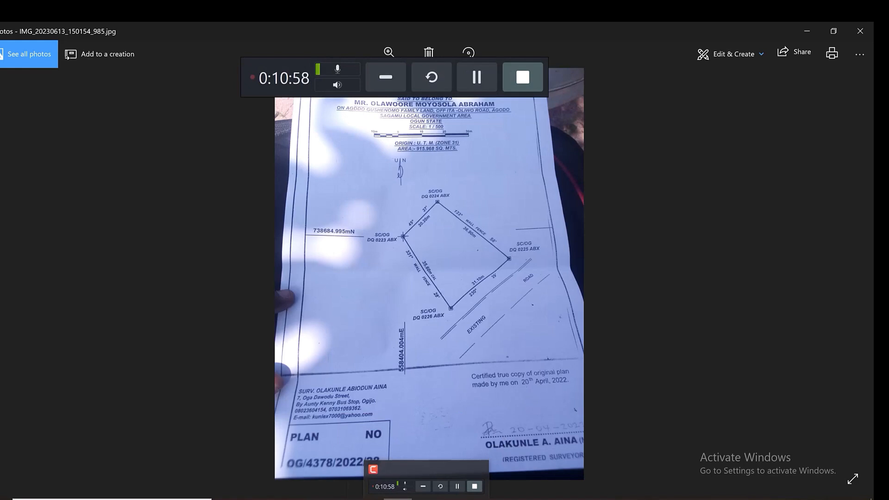
{"action": "mouse_move", "coordinate": [339, 499]}
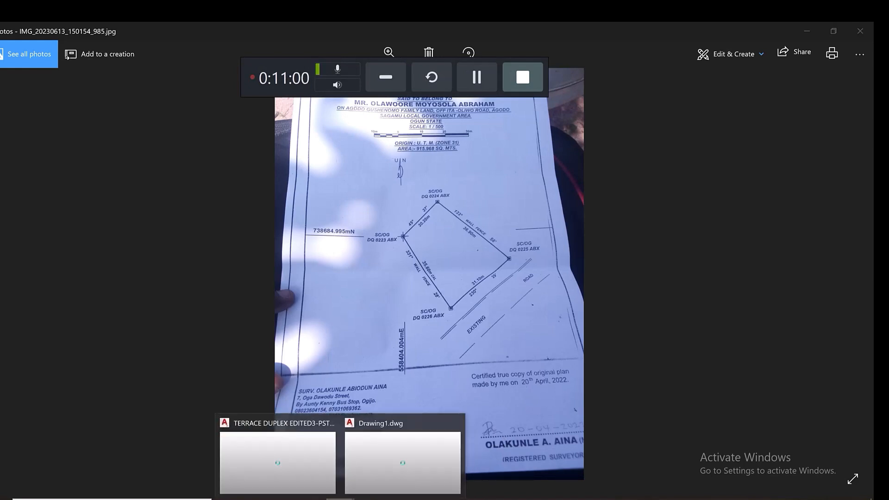
{"action": "left_click", "coordinate": [374, 468]}
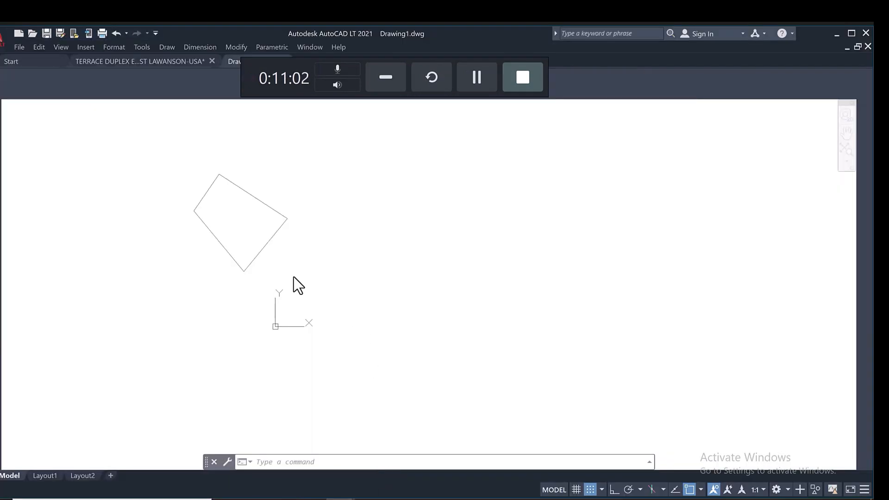
{"action": "scroll", "coordinate": [253, 238], "scroll_direction": "up", "scroll_amount": 6}
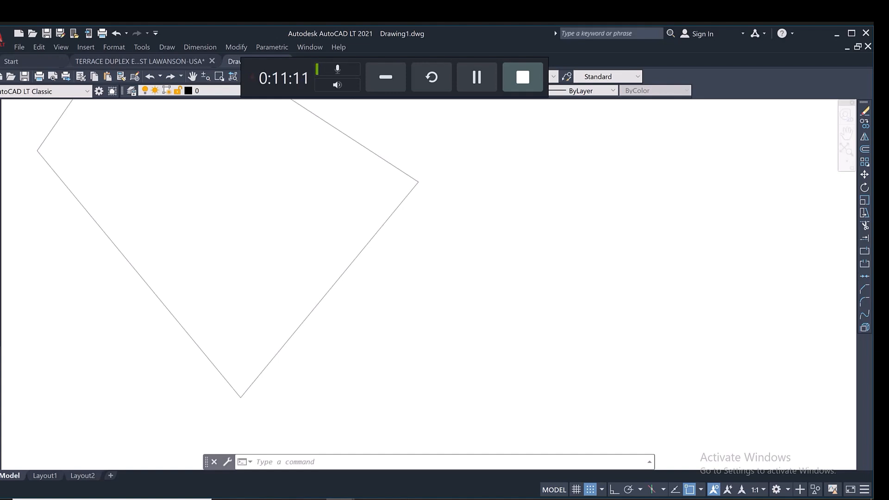
{"action": "scroll", "coordinate": [320, 314], "scroll_direction": "down", "scroll_amount": 4}
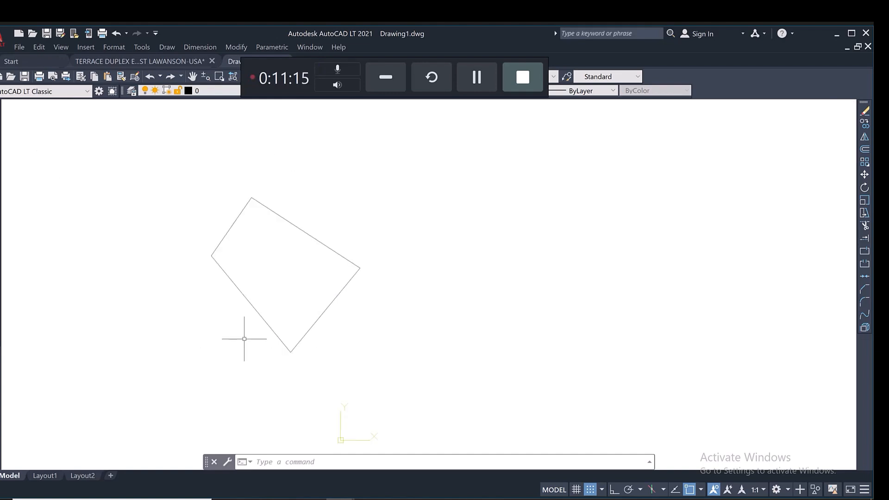
{"action": "scroll", "coordinate": [258, 337], "scroll_direction": "up", "scroll_amount": 2}
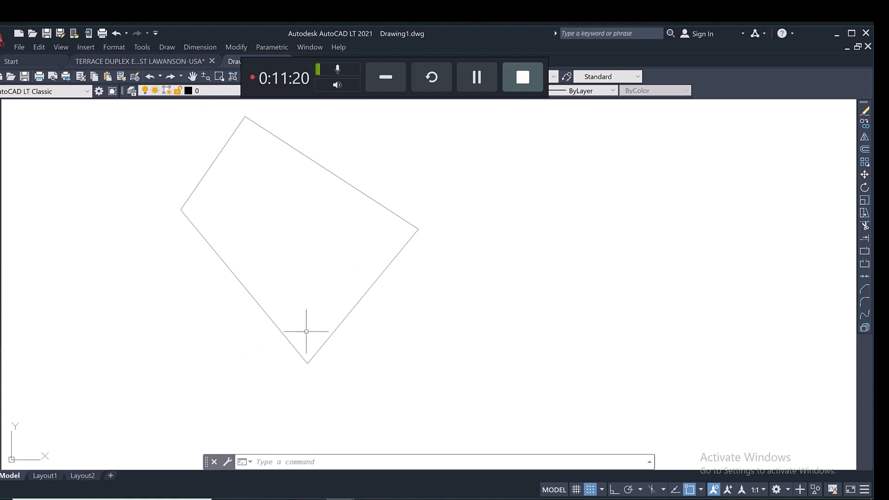
{"action": "scroll", "coordinate": [306, 338], "scroll_direction": "down", "scroll_amount": 2}
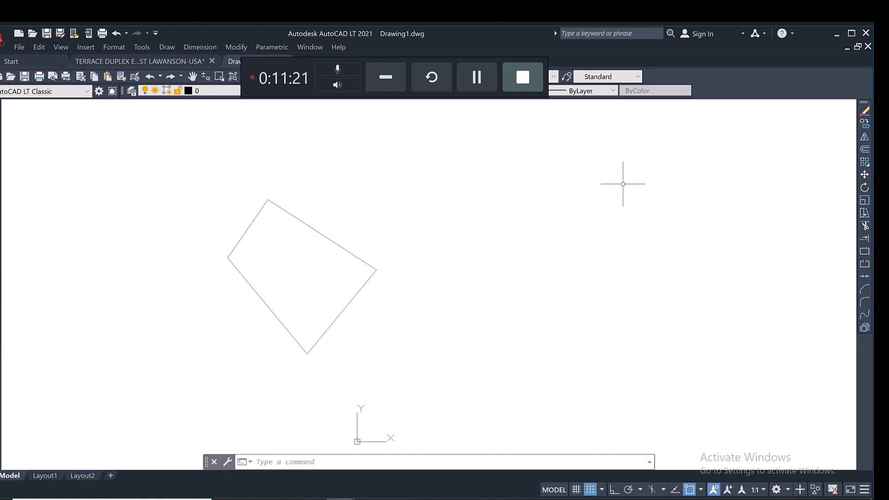